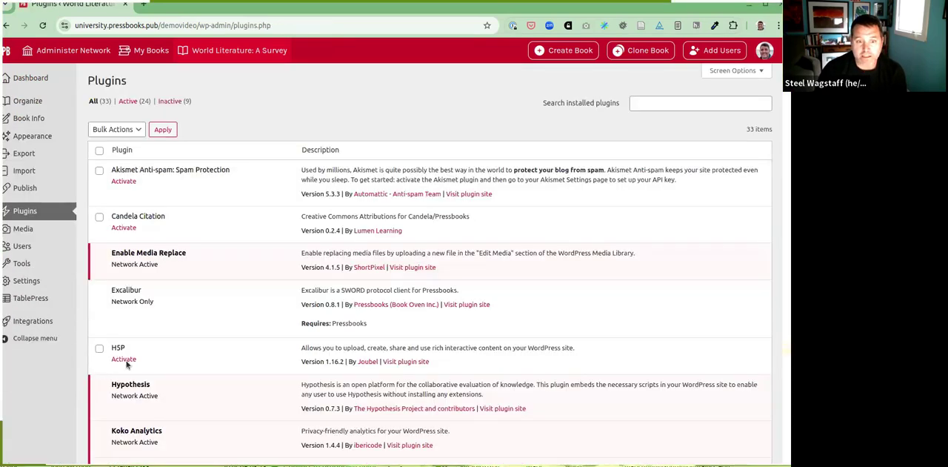
Step: Activate the H5P plugin and start new H5P content, consenting to use the H5P Hub
left_click(123, 358)
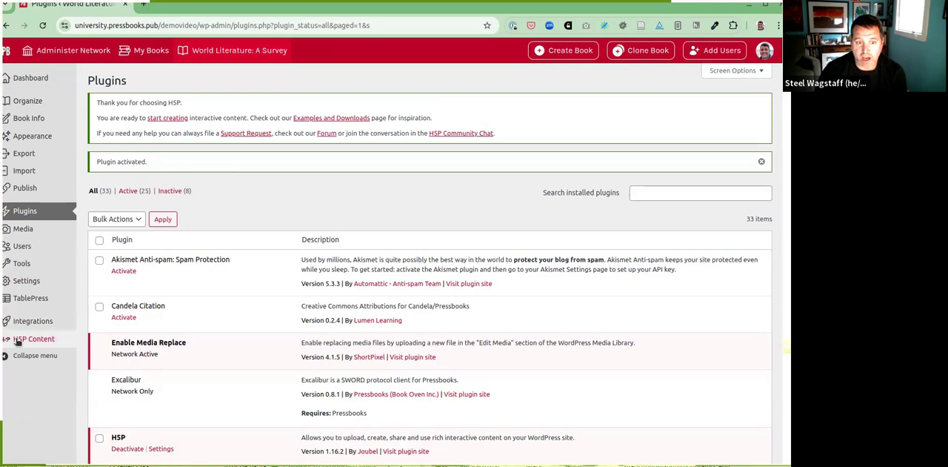
mouse_move(17, 342)
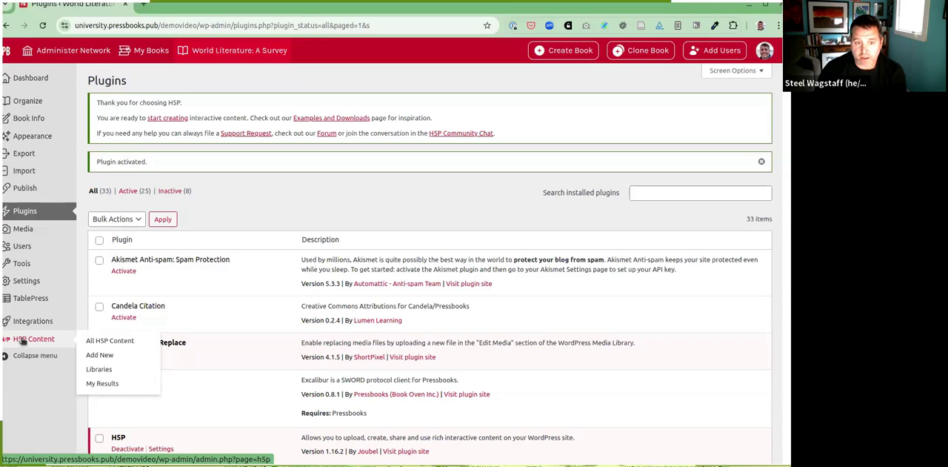
left_click(98, 357)
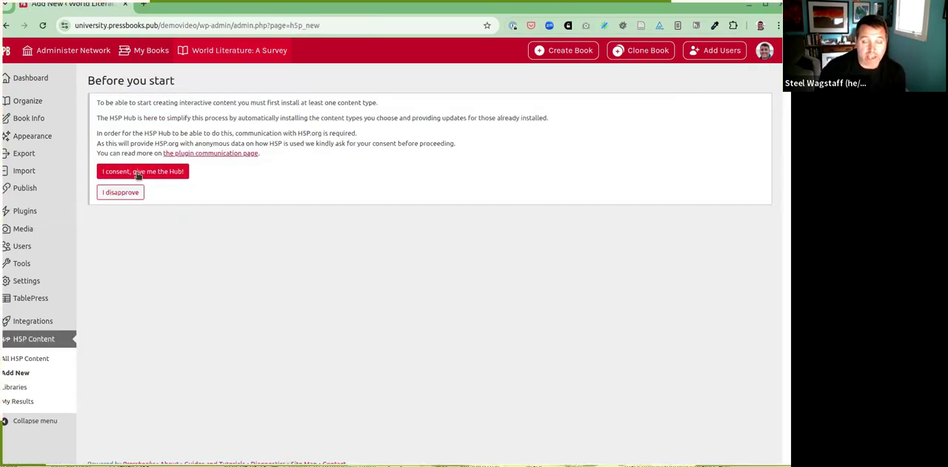
left_click(137, 173)
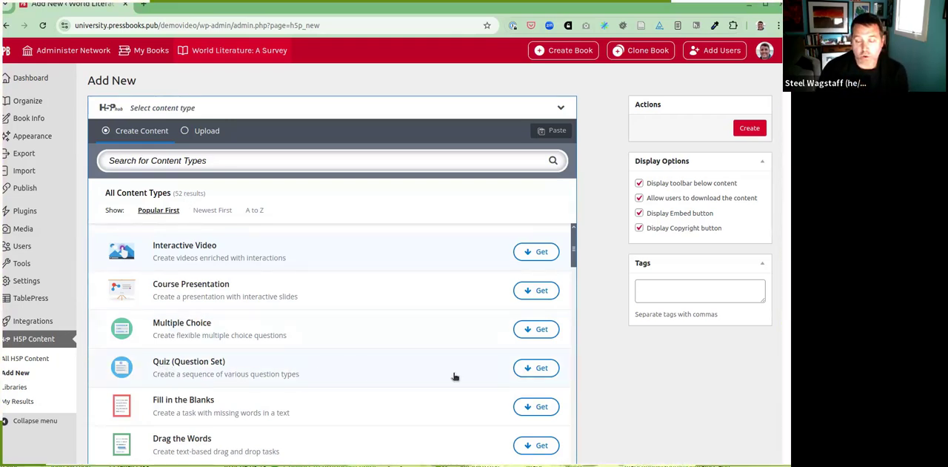
Step: Install the Quiz (Question Set) content type and use it for the new H5P content
left_click(535, 368)
left_click(531, 418)
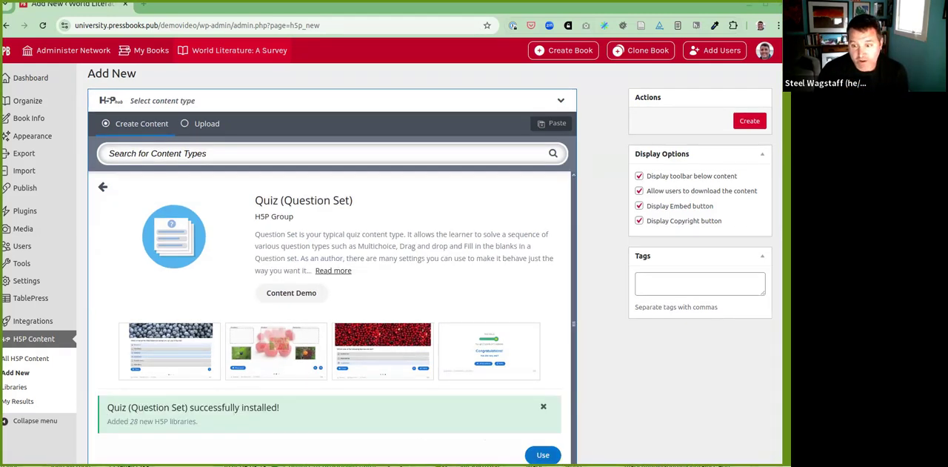
left_click(543, 455)
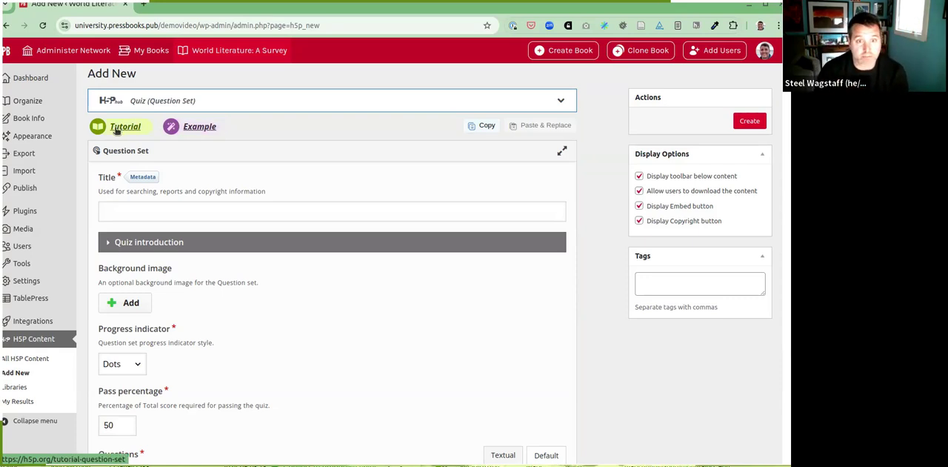
Step: Title the quiz "The Odyssey part 1" and set its first question's type to True/False Question
left_click(126, 213)
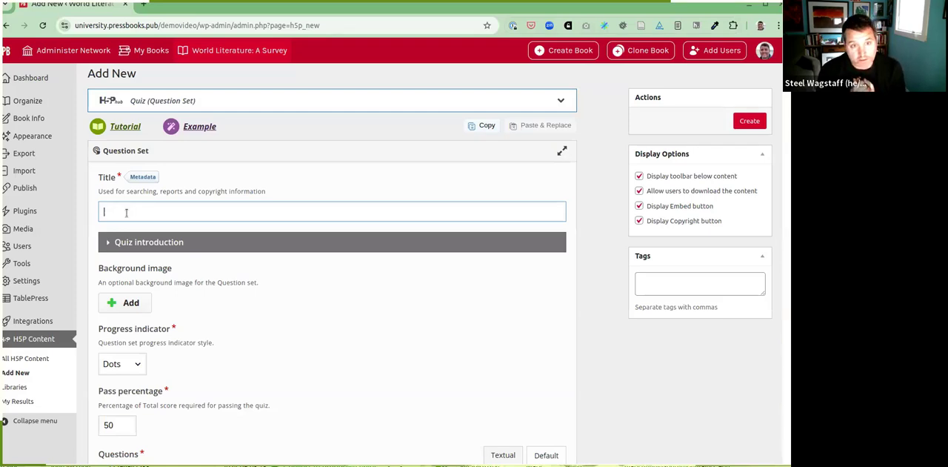
type("The Odyssey part 1")
scroll(239, 270, "down", 1)
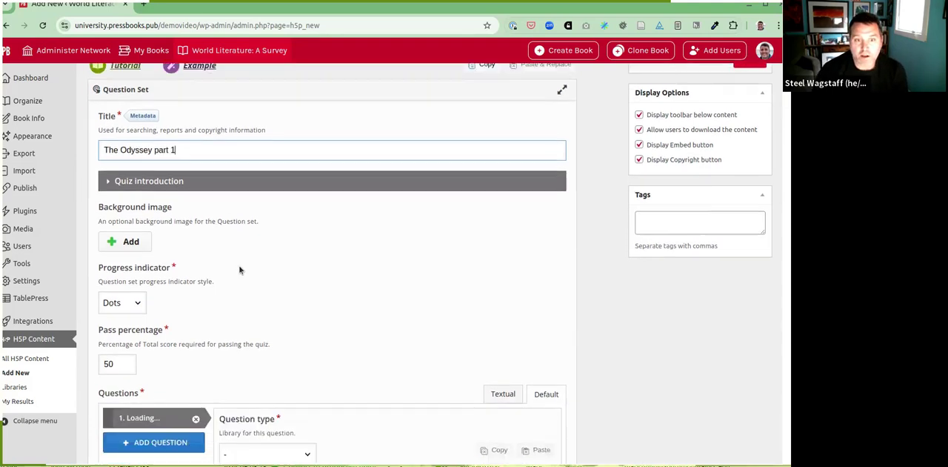
scroll(239, 269, "down", 3)
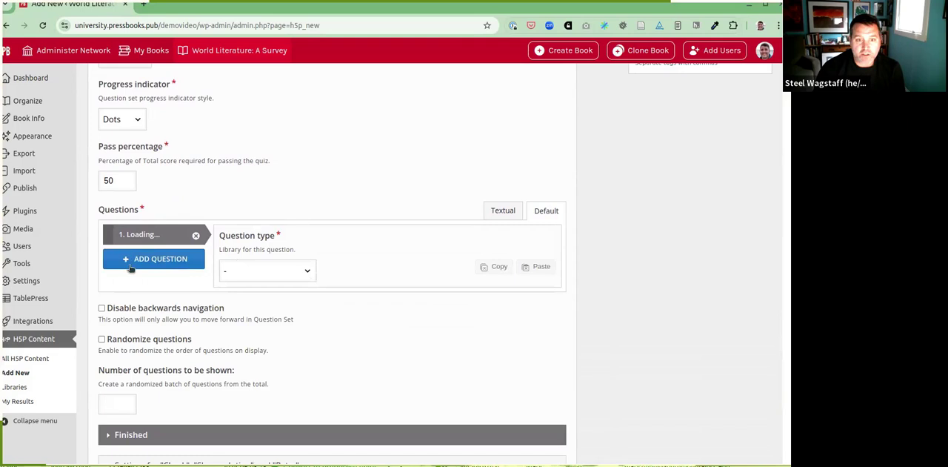
left_click(267, 276)
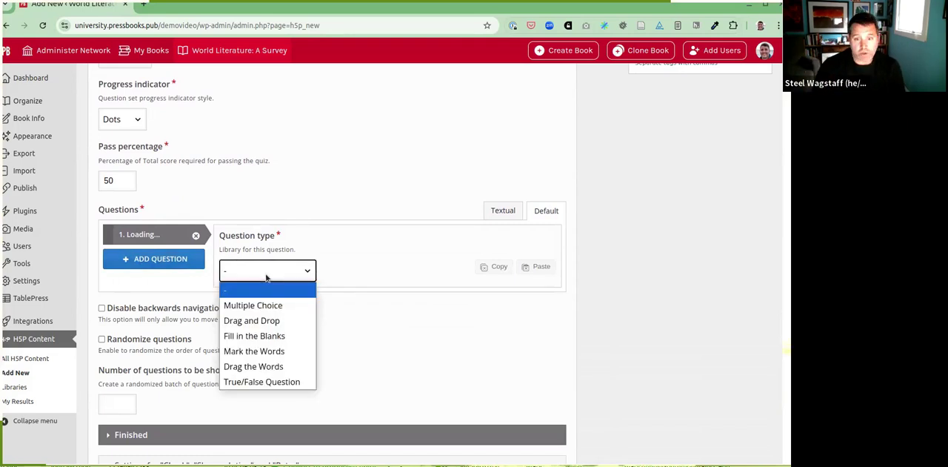
left_click(259, 382)
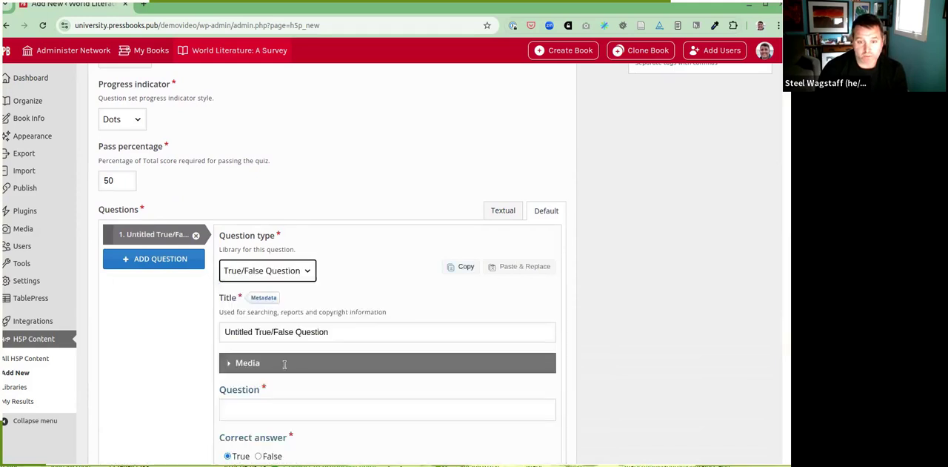
Step: Paste the true/false statement "Emily Wilson's translation of The Odyssey is the first English translation of the text by a woman."
scroll(326, 333, "down", 1)
scroll(308, 299, "down", 2)
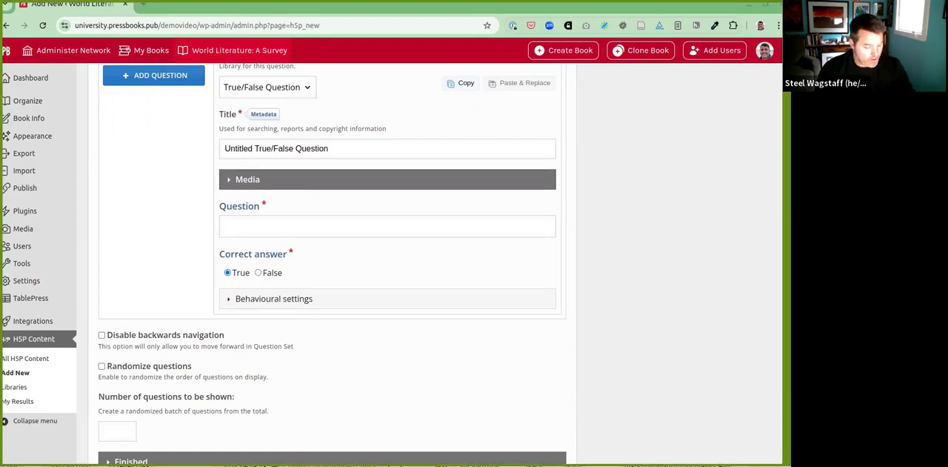
left_click(286, 225)
type("Emily Wilson's translation of The Odyssey is the first English translation of the text by a woman.")
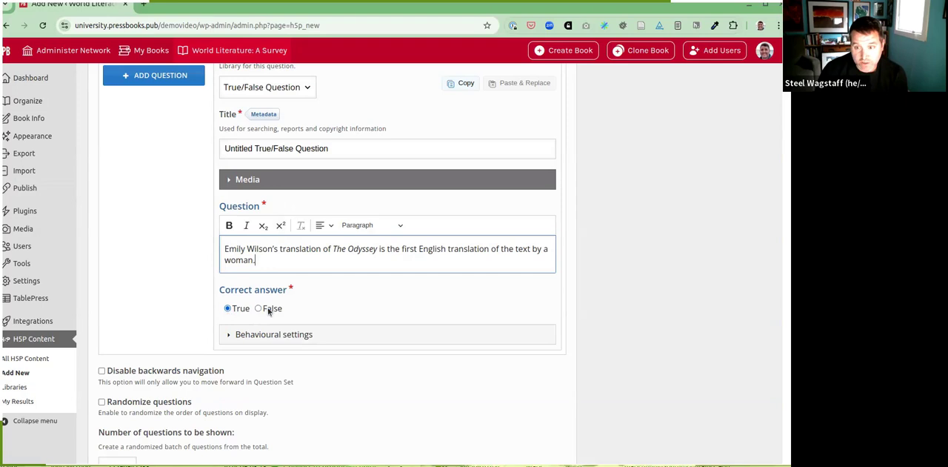
Step: Disable the "Show Solution" button in the true/false question's behavioural settings
left_click(238, 335)
scroll(349, 319, "down", 1)
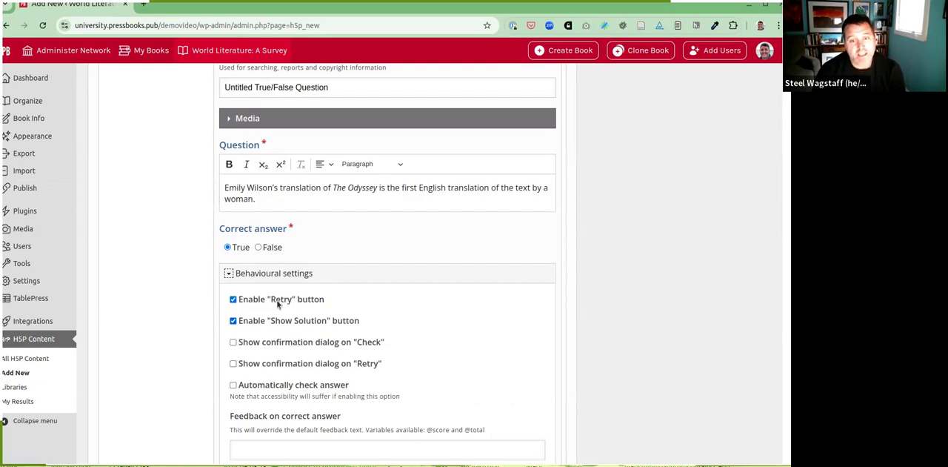
left_click(233, 321)
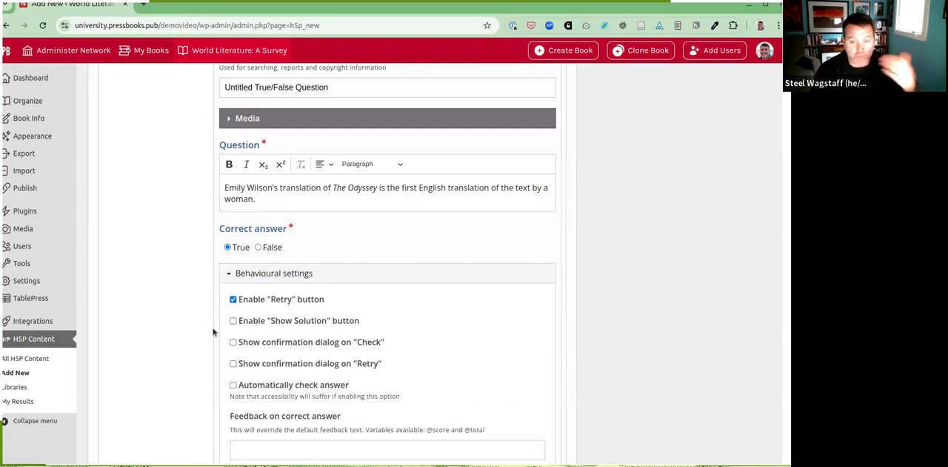
scroll(213, 332, "down", 3)
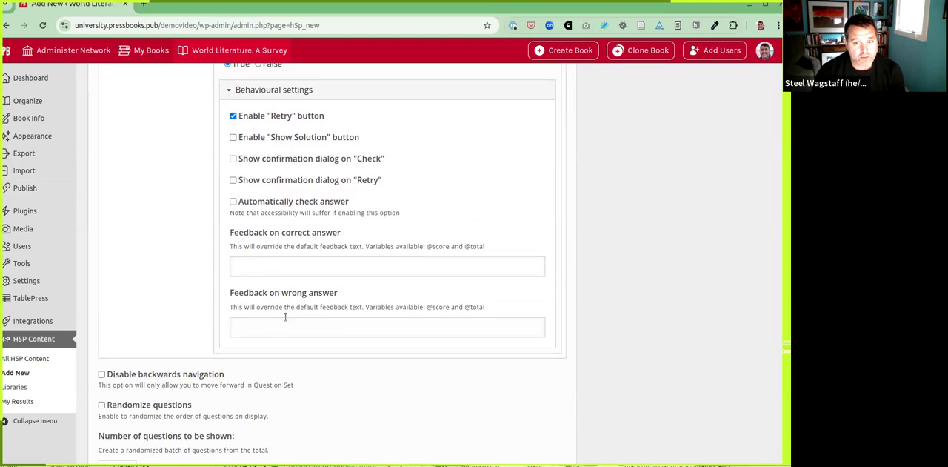
Step: Add a Multiple Choice question asking "How does Emily Wilson depict the character of Penelope compared to many previous translations?"
scroll(286, 316, "up", 4)
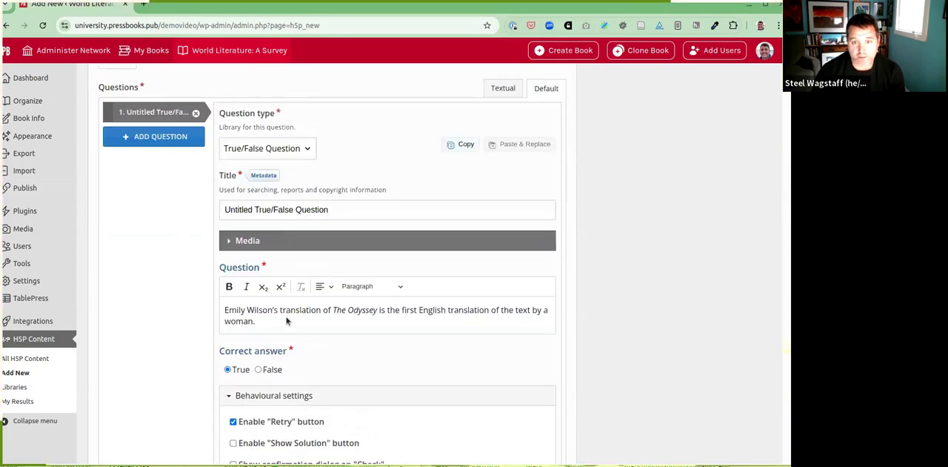
left_click(138, 137)
left_click(284, 169)
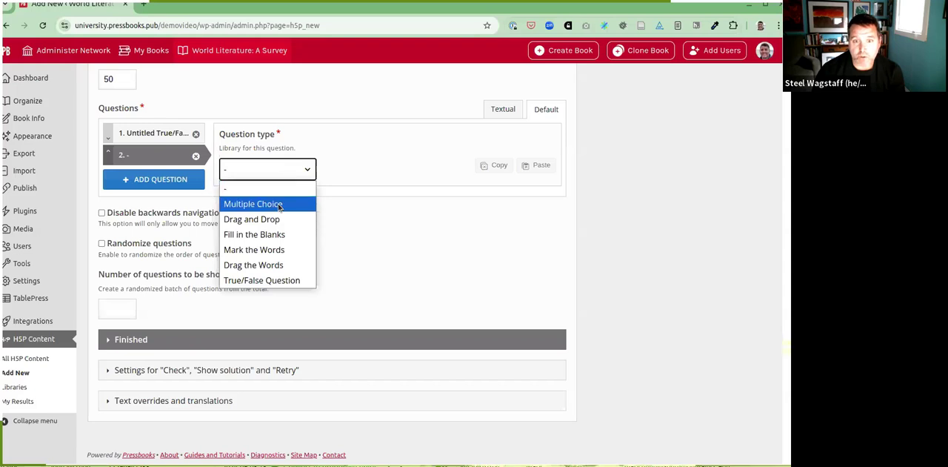
left_click(254, 204)
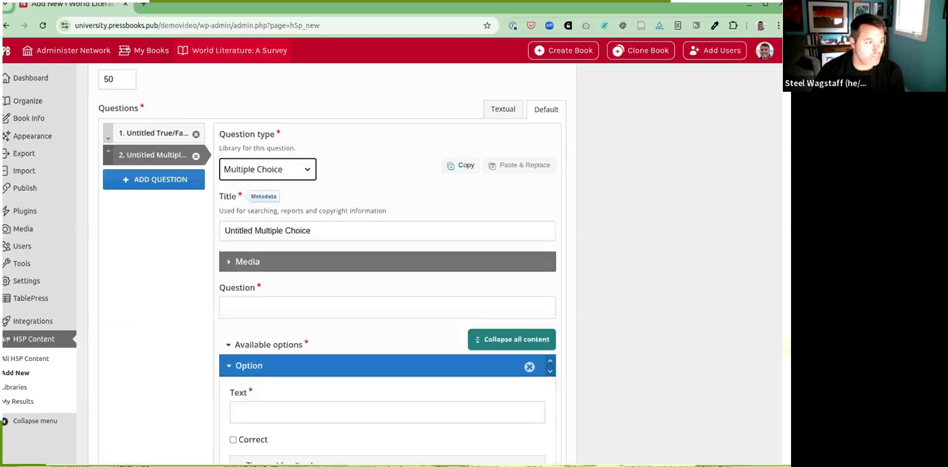
key("alt+Tab")
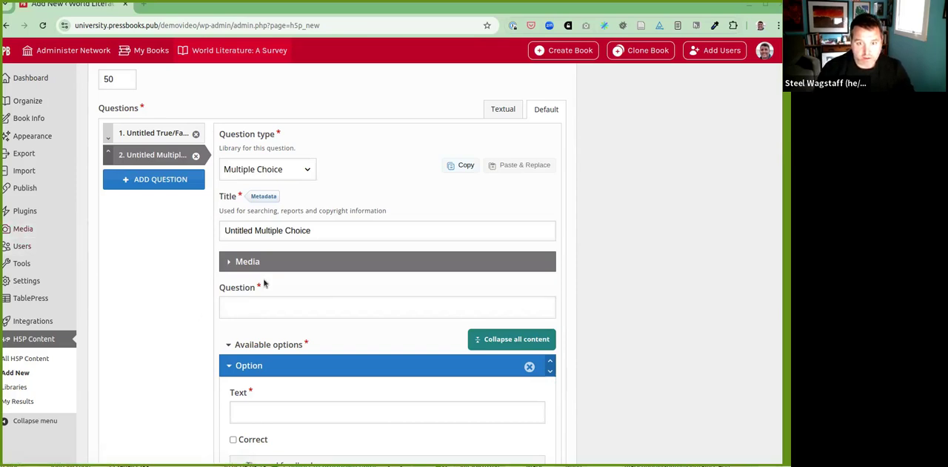
left_click(252, 307)
type("How does Emily Wilson depict the character of Penelope compared to many previous translations?")
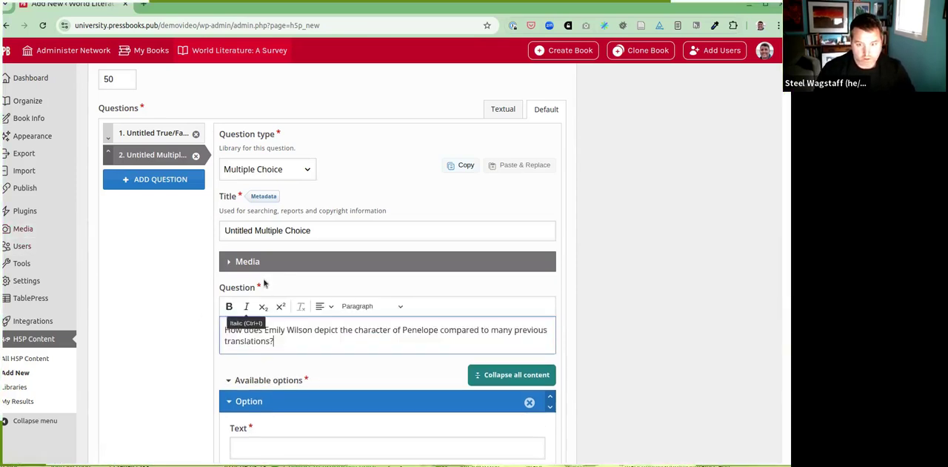
Step: Replace the multiple-choice question's title with "Depiction of Penelope"
left_click(300, 223)
key("ctrl+a")
type("Depiction of Penelope")
Step: Paste "She portrays Penelope as passive and entirely reliant on Odysseus." as the first answer option
scroll(258, 262, "down", 3)
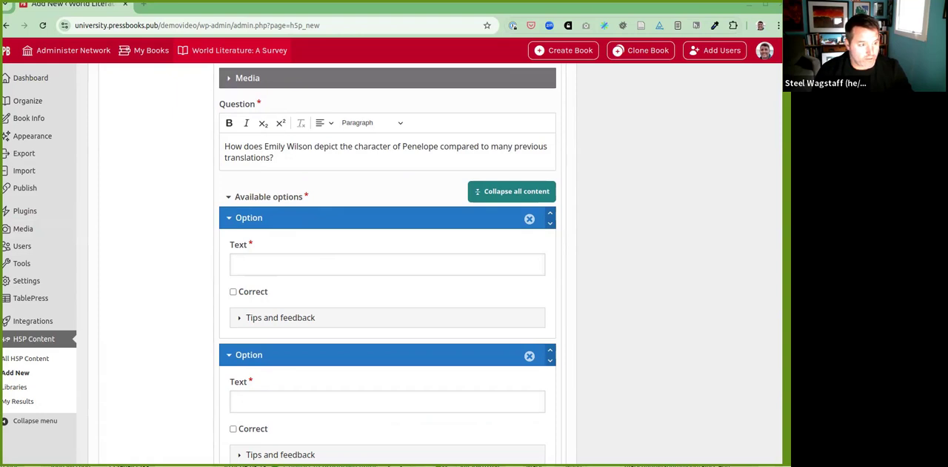
left_click(259, 265)
type("She portrays Penelope as passive and entirely reliant on Odysseus.")
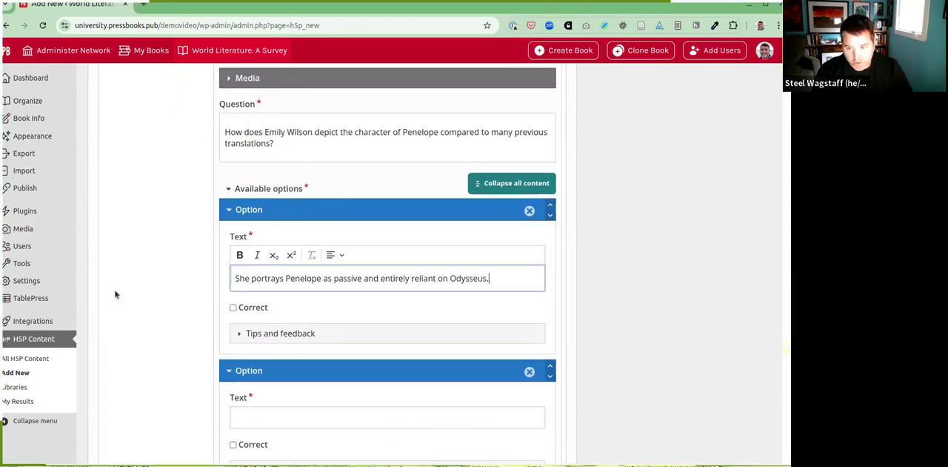
Step: Paste "She highlights Penelope's agency and intelligence." as the second answer option and mark it correct
scroll(186, 299, "down", 1)
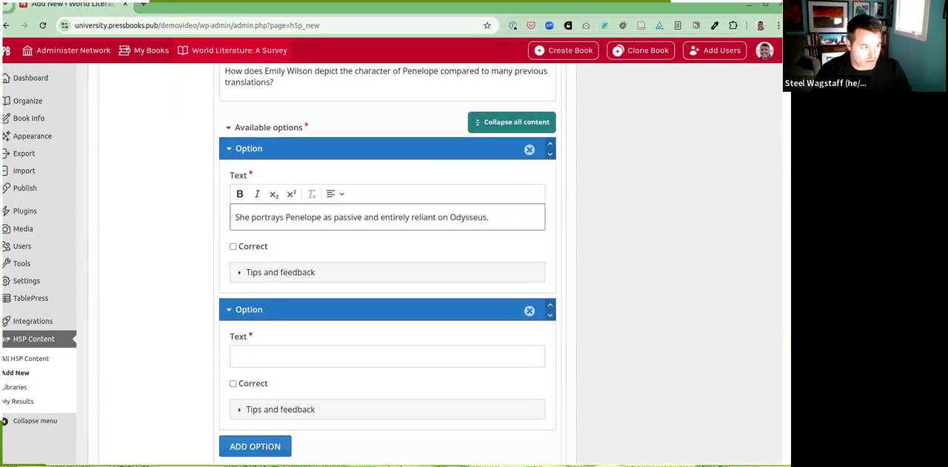
left_click(258, 356)
type("She highlights Penelope’s agency and intelligence.")
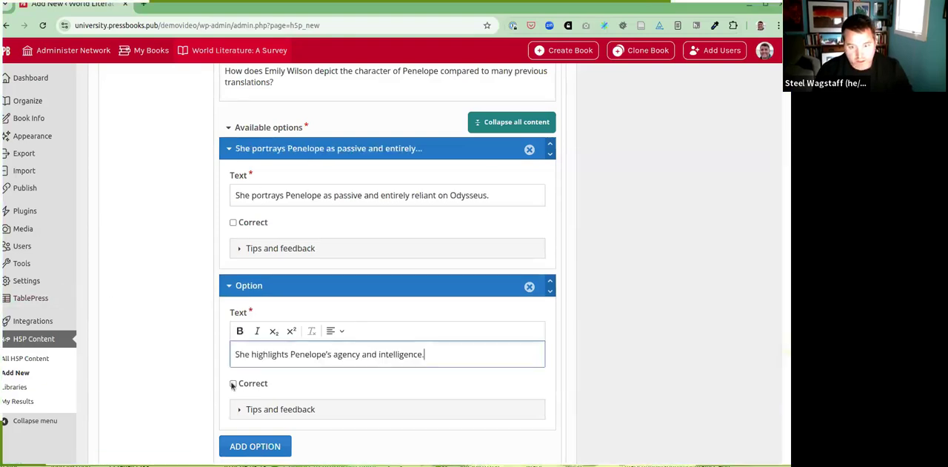
left_click(234, 383)
Step: Add two answer options: "She removes Penelope's character to focus on Odysseus's journey." and "She portrays Penelope as a warrior."
scroll(250, 375, "down", 1)
scroll(249, 375, "down", 1)
left_click(241, 323)
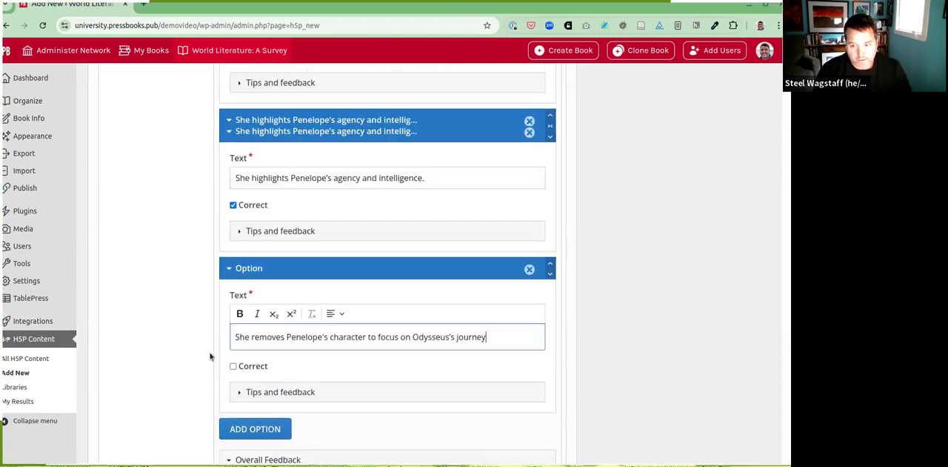
scroll(210, 355, "down", 1)
left_click(240, 339)
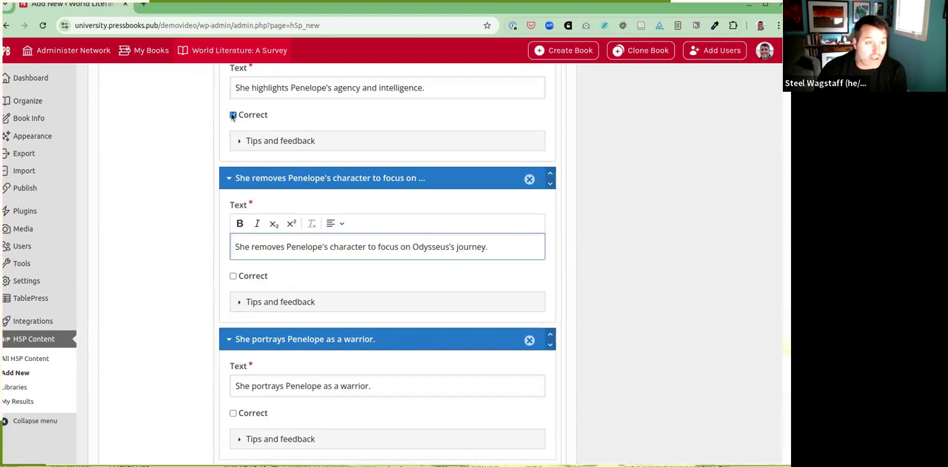
Step: Examine the quiz-wide options, expanding the settings for "Check", "Show solution" and "Retry"
scroll(306, 288, "down", 6)
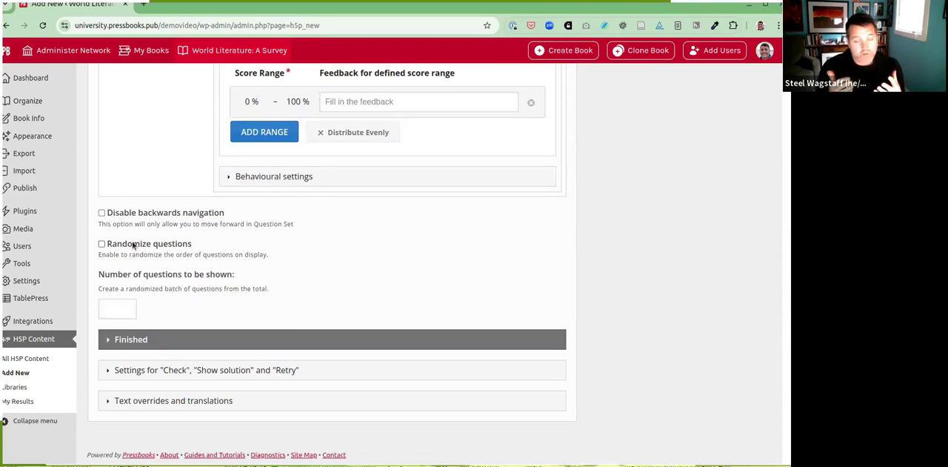
left_click(166, 369)
scroll(233, 337, "down", 2)
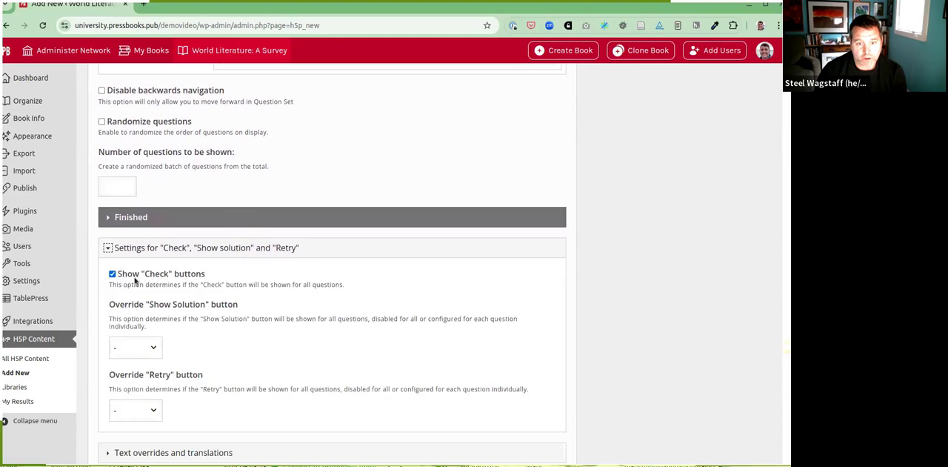
Step: Create the finished quiz "The Odyssey part 1" as H5P content
scroll(249, 312, "up", 10)
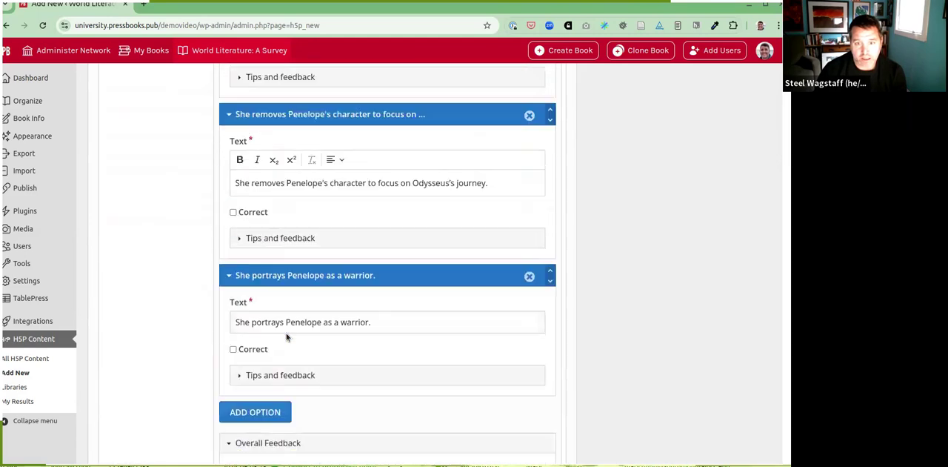
scroll(287, 336, "up", 6)
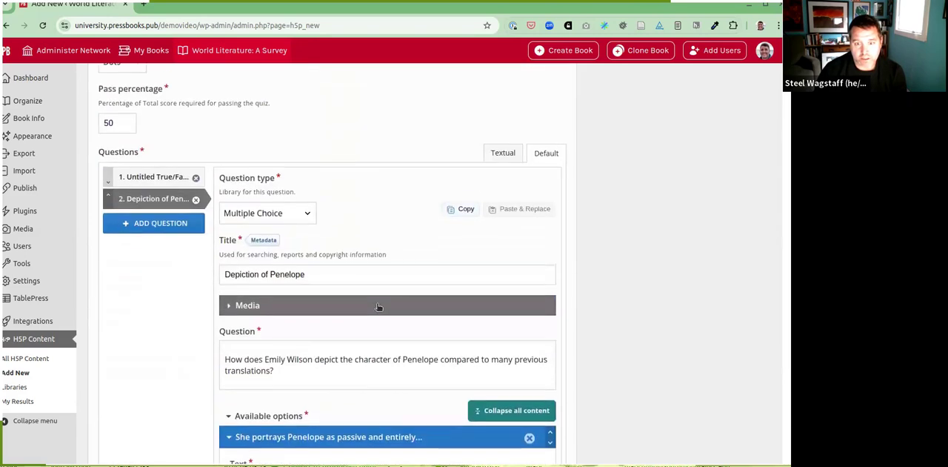
scroll(265, 280, "up", 4)
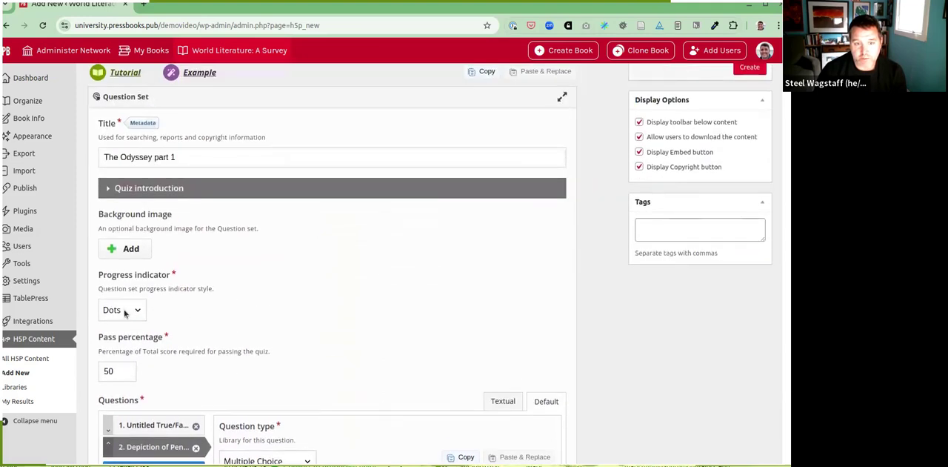
scroll(661, 216, "up", 1)
left_click(750, 129)
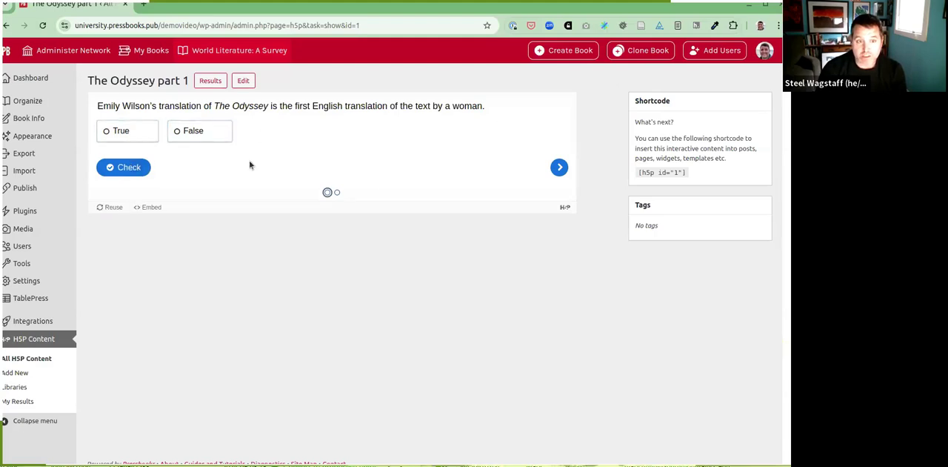
Step: Open Chapter 1 of the book's main body for editing from the book's organization page
left_click(38, 107)
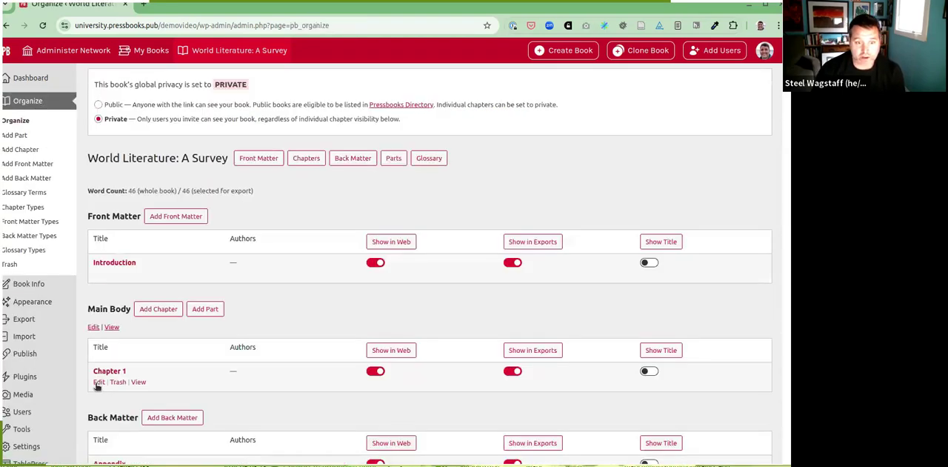
left_click(97, 384)
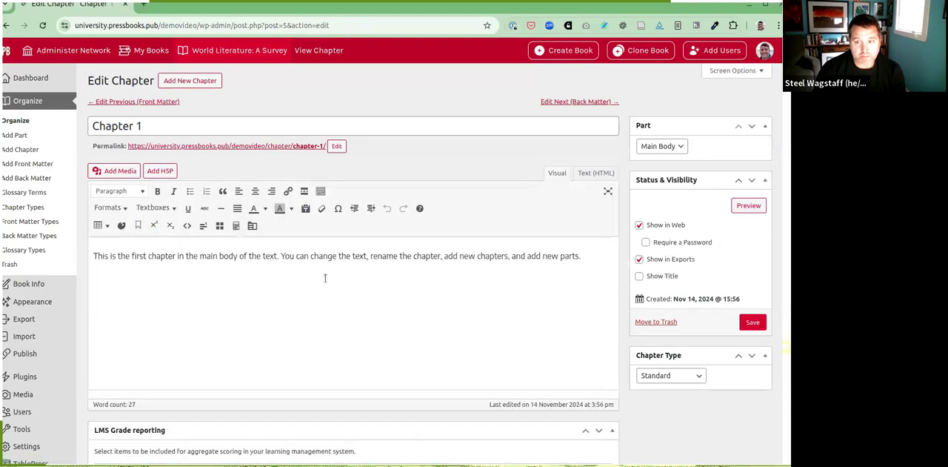
Step: Insert the H5P quiz "The Odyssey part 1" on its own line below the chapter's text and save the chapter
left_click(162, 171)
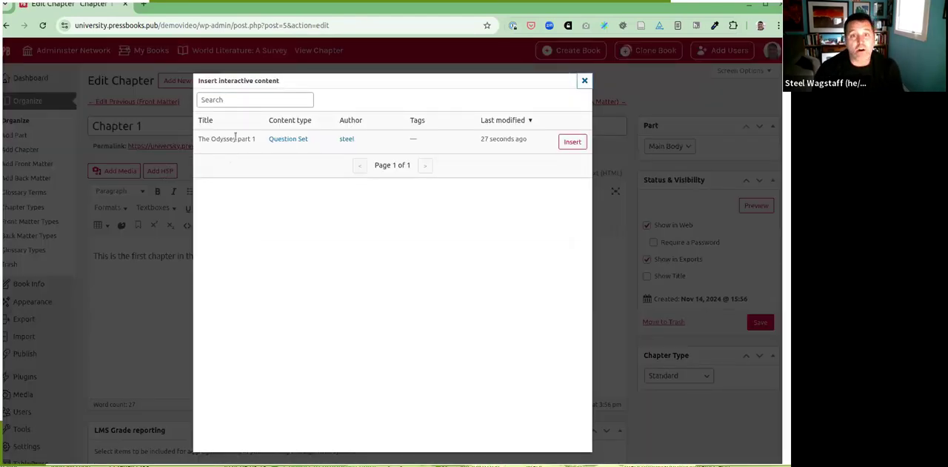
left_click(572, 142)
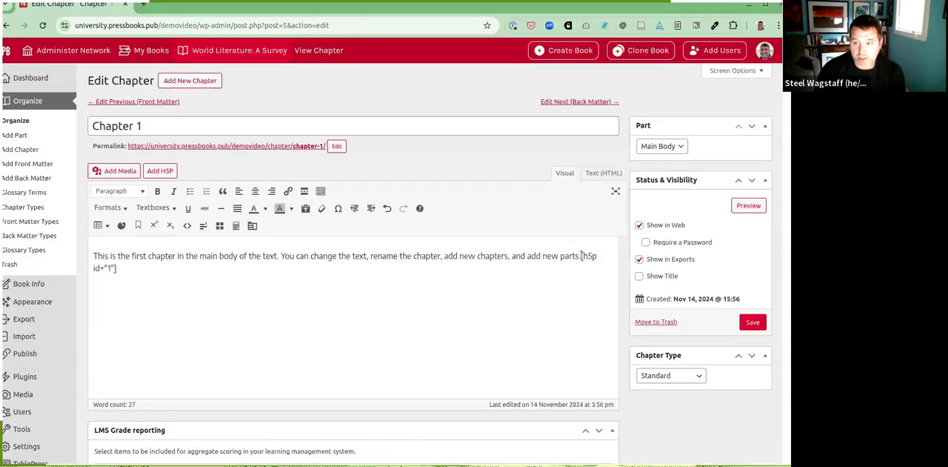
left_click(580, 256)
key("Return")
key("ctrl+s")
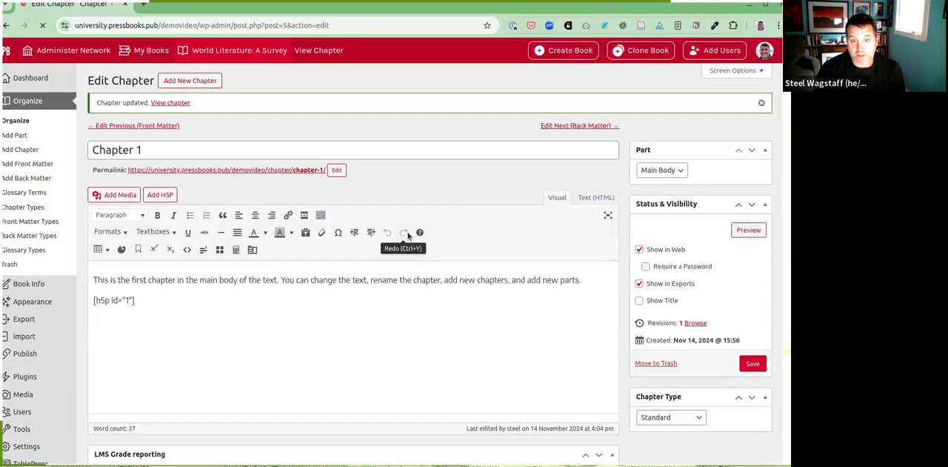
Step: Preview the chapter and answer the quiz's first question, about Emily Wilson's translation, with "True", checking the answer
left_click(756, 231)
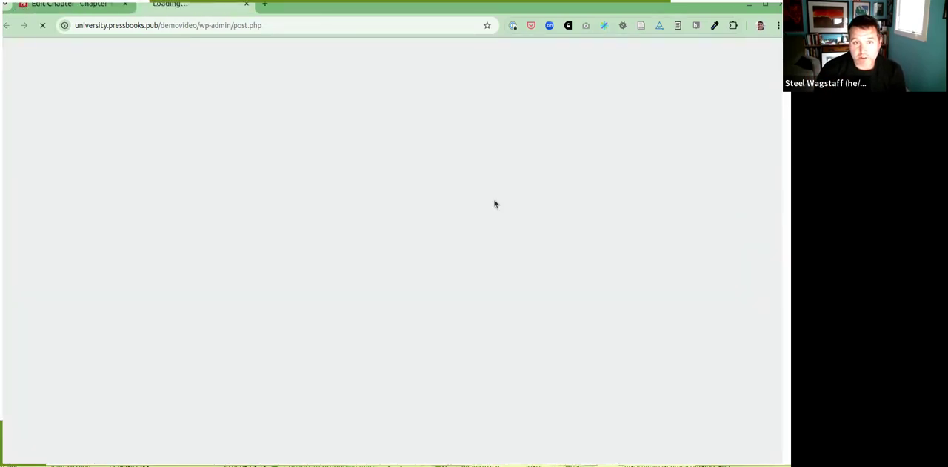
scroll(341, 250, "down", 2)
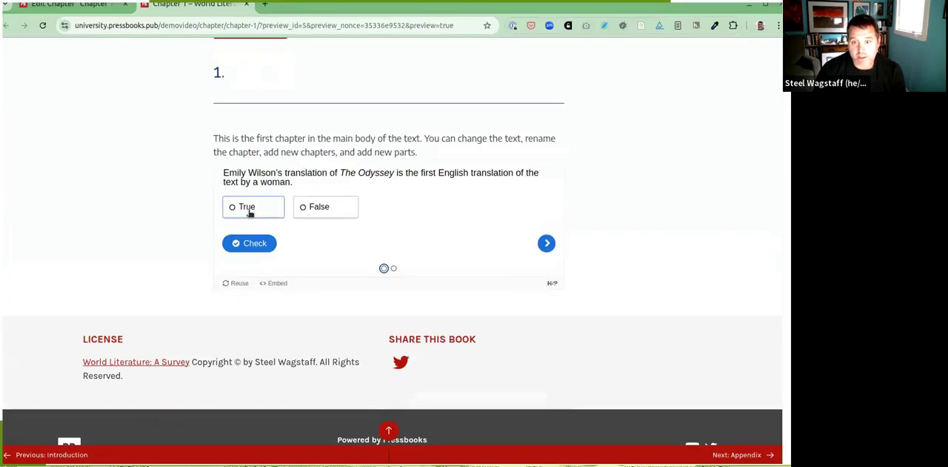
left_click(250, 211)
left_click(251, 243)
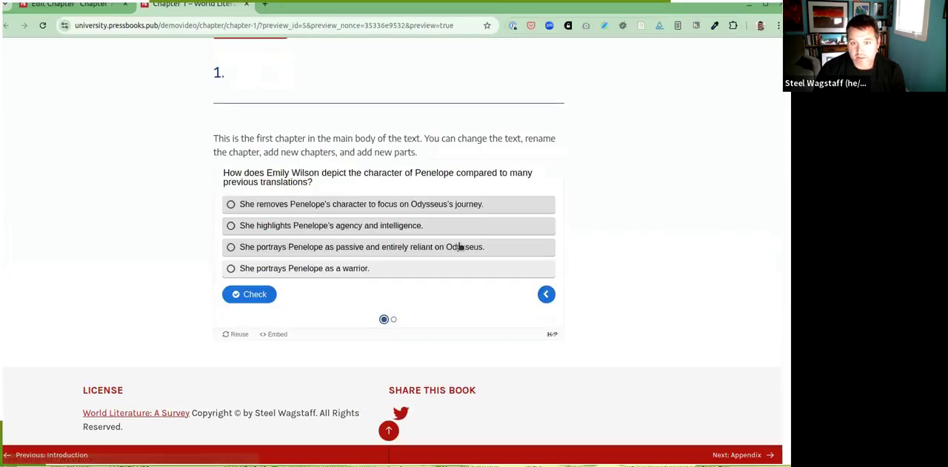
Step: Check the answer "She portrays Penelope as passive and entirely reliant on Odysseus." for the second question and retry the question
left_click(272, 248)
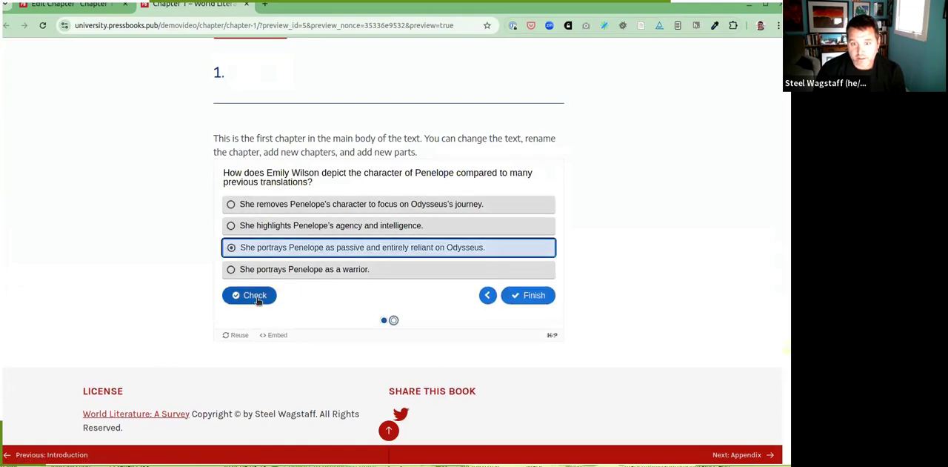
left_click(250, 294)
left_click(444, 294)
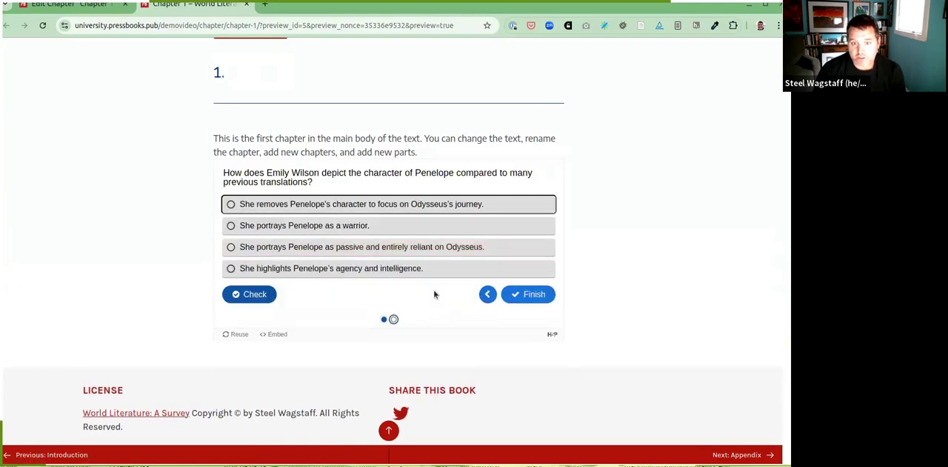
Step: Answer the Penelope question with "She highlights Penelope's agency and intelligence.", check it and finish the quiz
left_click(269, 269)
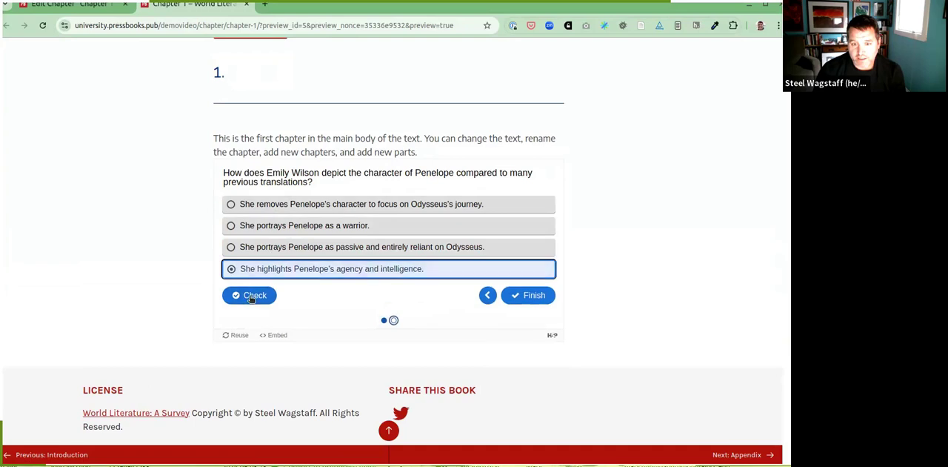
left_click(250, 295)
left_click(531, 295)
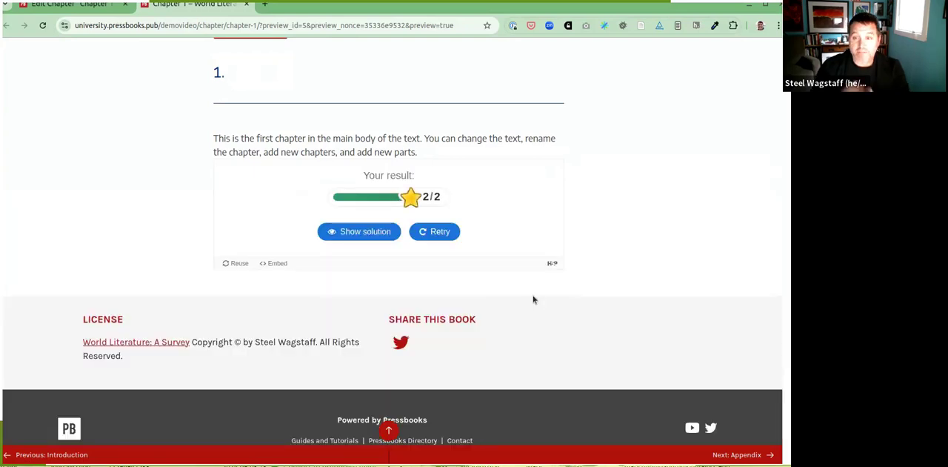